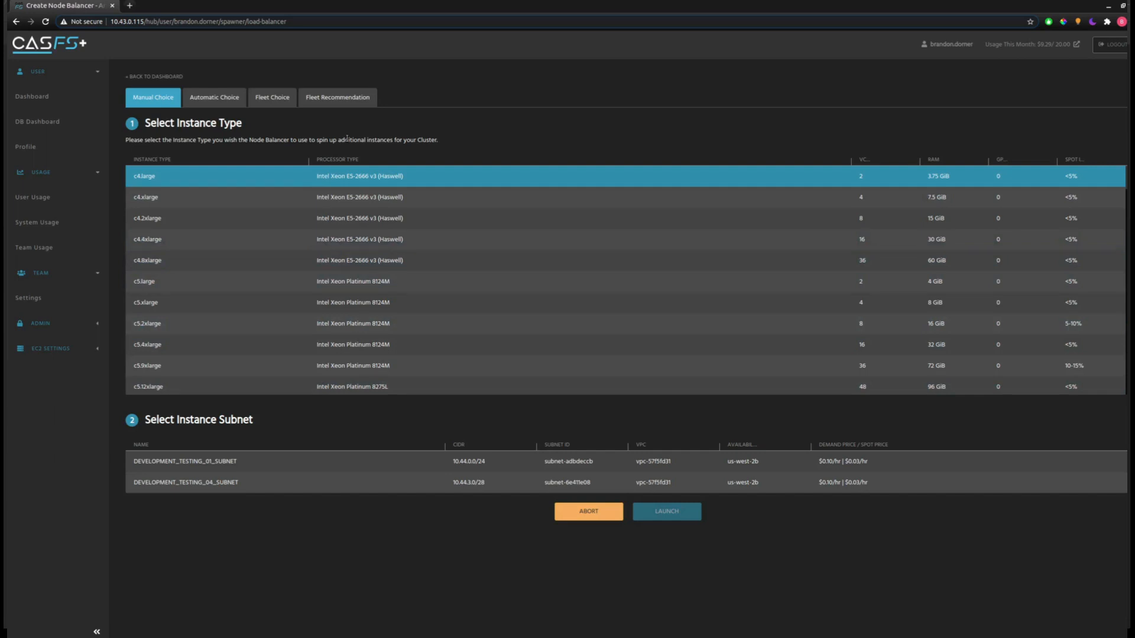
# Step: View the automatic instance choice, then select c4.2xlarge, c5.large and c5.9xlarge as Fleet Choice instance types for the node balancer
pyautogui.click(235, 98)
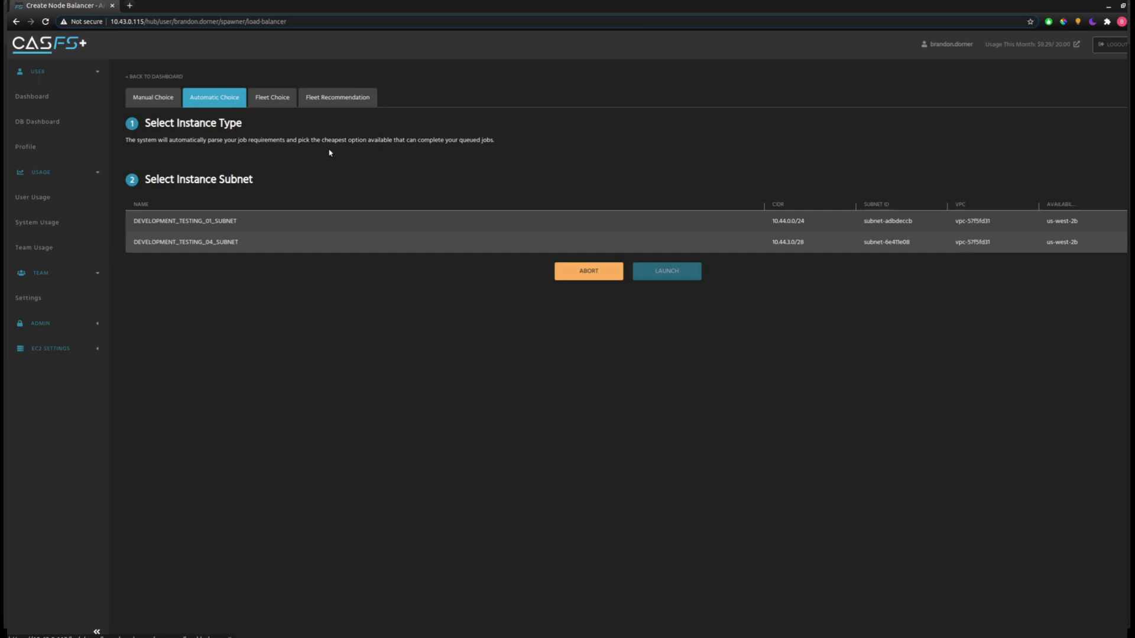
pyautogui.click(272, 99)
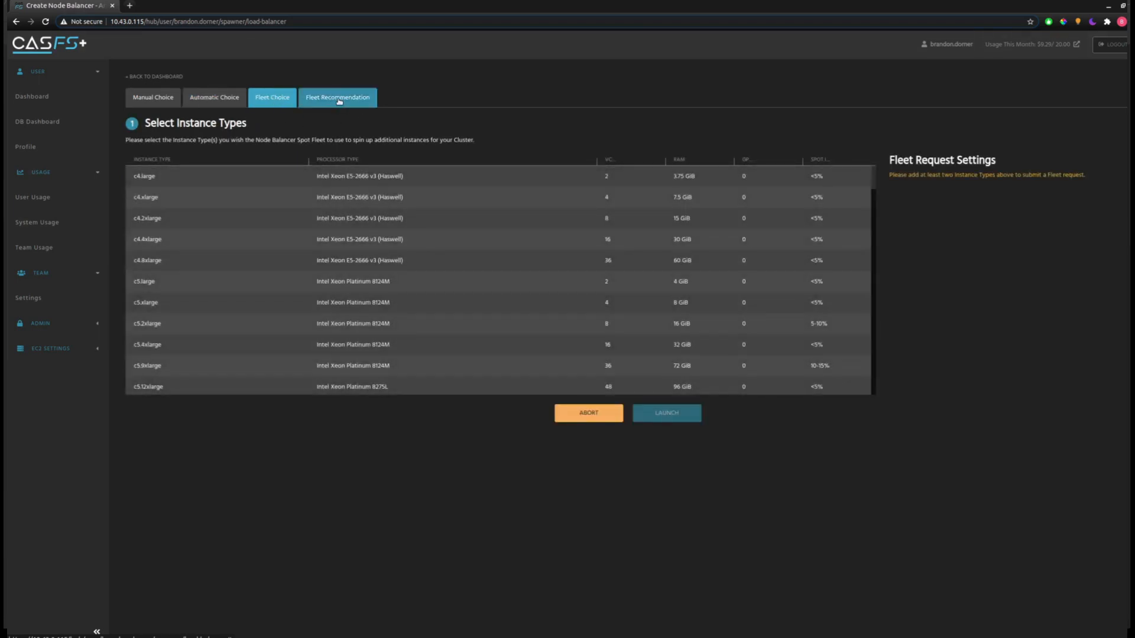
pyautogui.click(337, 281)
pyautogui.click(329, 218)
pyautogui.click(348, 360)
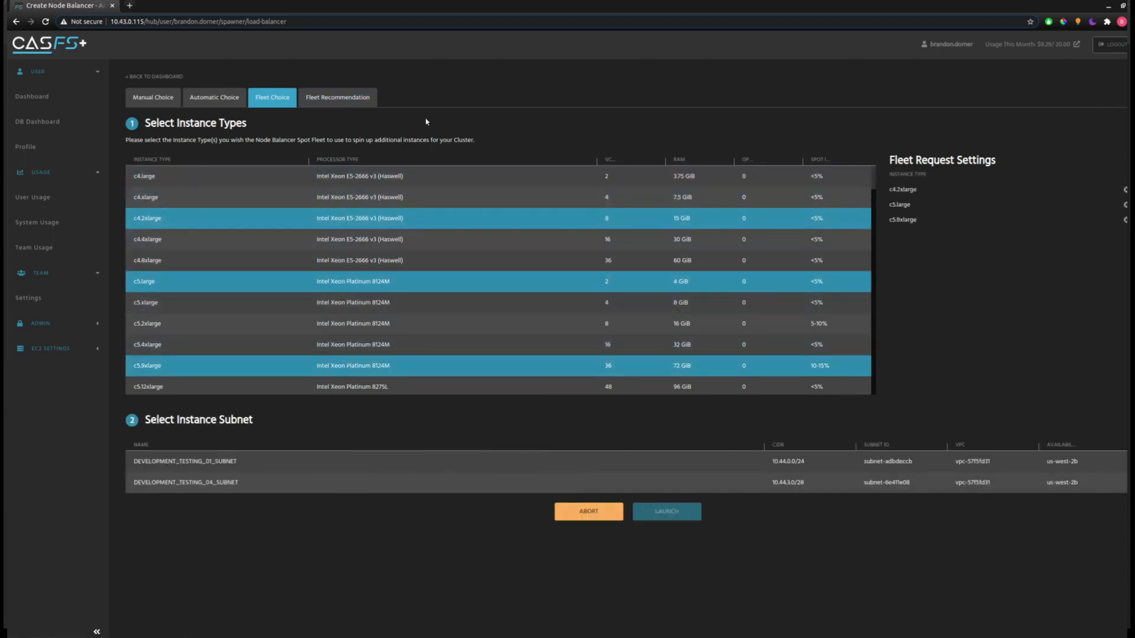
# Step: Try the Fleet Recommendation option, selecting the recommended c5.large and the performant c5n.large instances
pyautogui.click(340, 104)
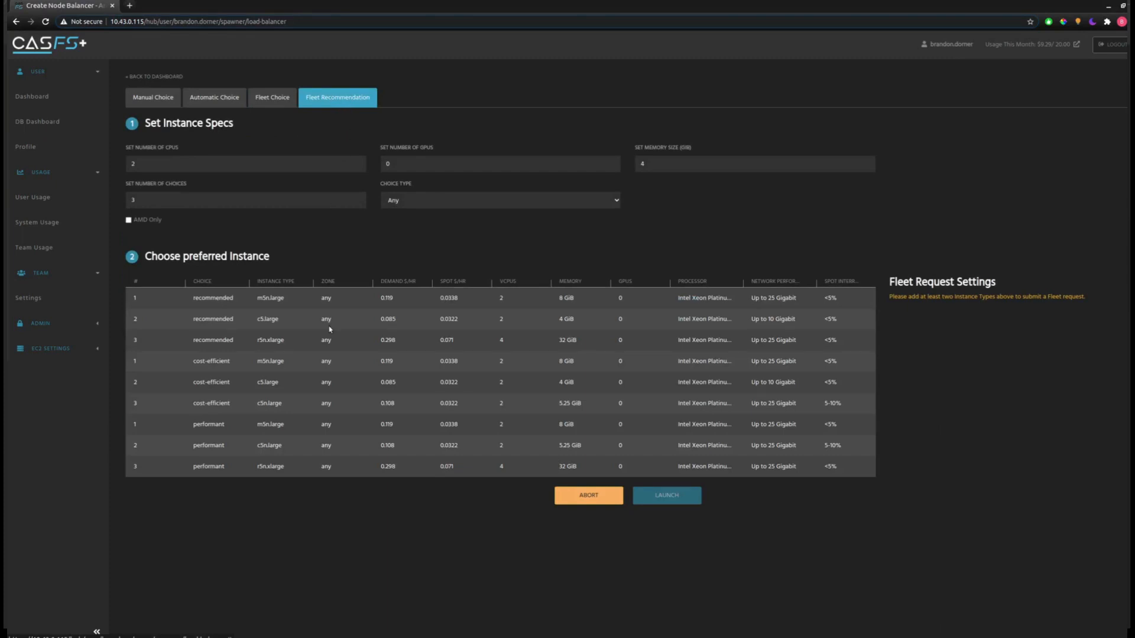
pyautogui.click(329, 327)
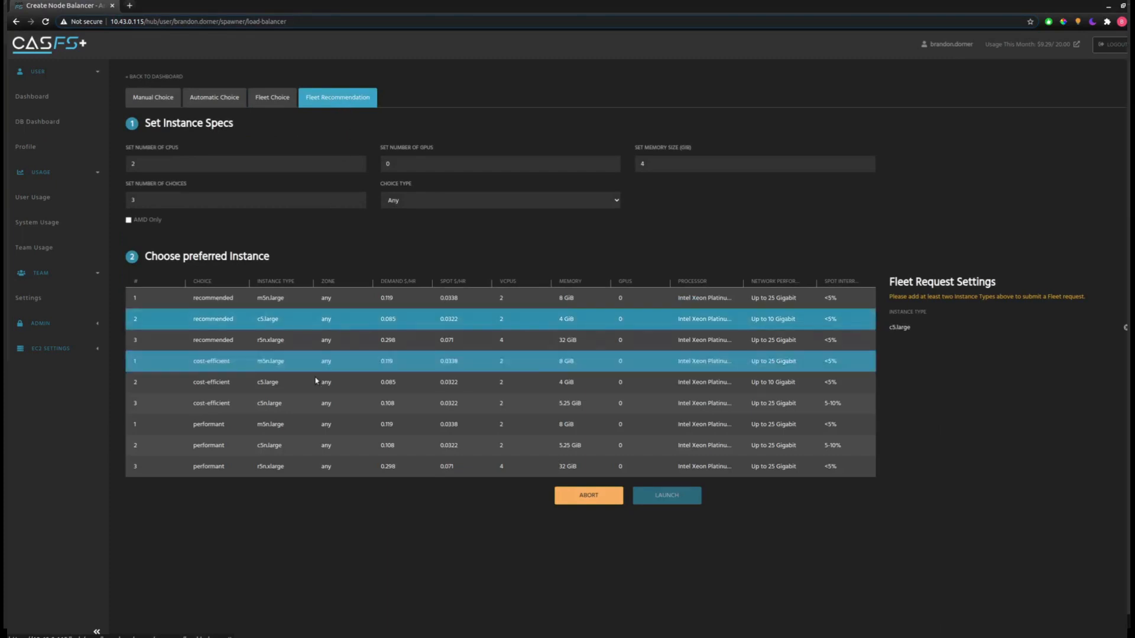
pyautogui.click(317, 381)
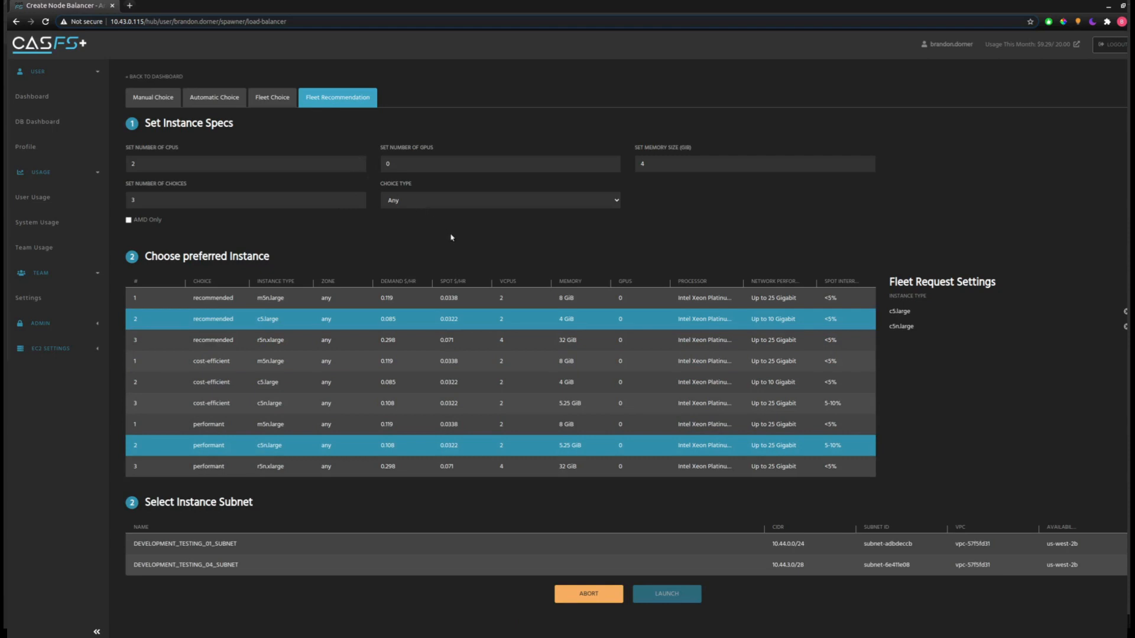
pyautogui.click(214, 97)
pyautogui.click(612, 228)
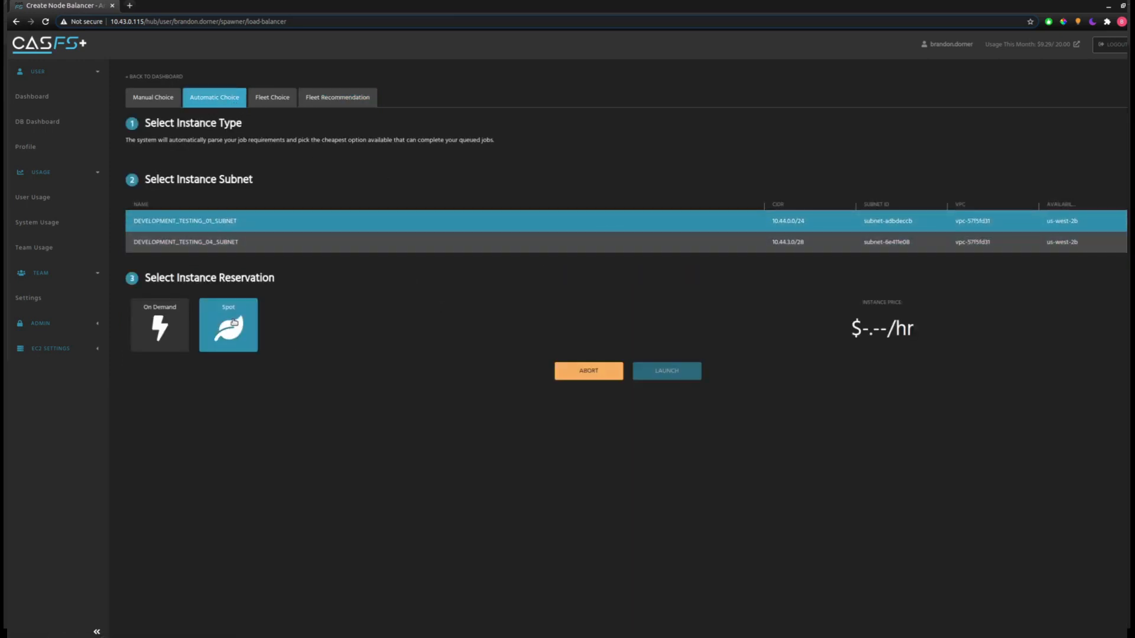
pyautogui.click(233, 322)
pyautogui.click(340, 484)
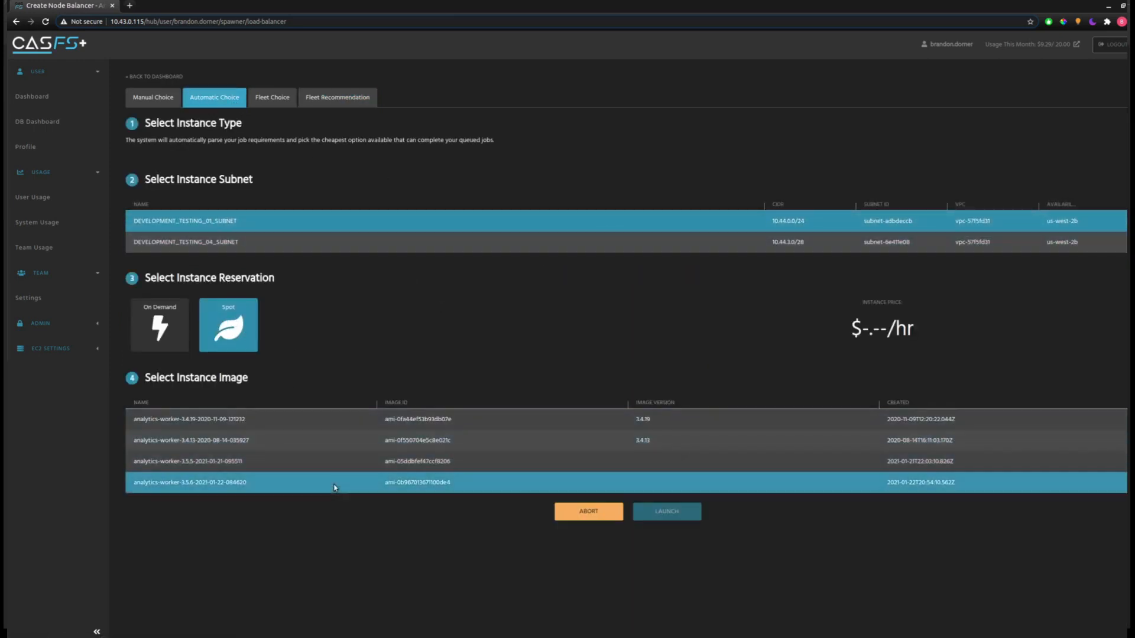
# Step: Check the Poll Queue and Idle explanations in the advanced options and launch the node balancer with the Analytics-V2 security group
pyautogui.scroll(-2, 483, 532)
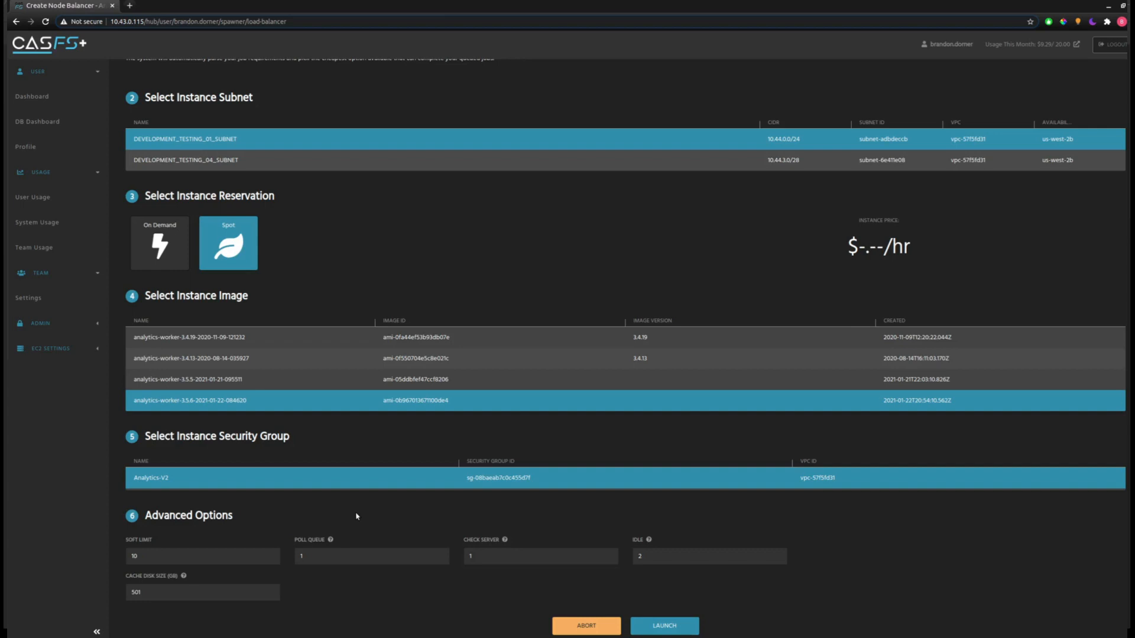
pyautogui.moveTo(330, 539)
pyautogui.moveTo(648, 539)
pyautogui.click(680, 629)
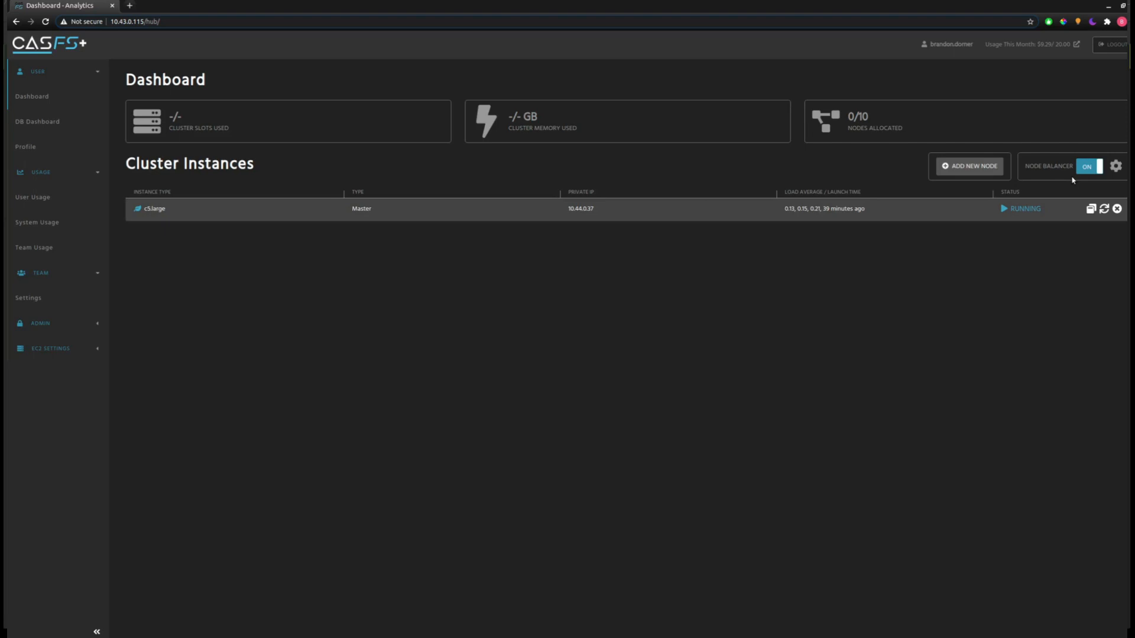
# Step: Open the Master instance's active VS Code web UI and keep test.sh open in the editor
pyautogui.click(1090, 209)
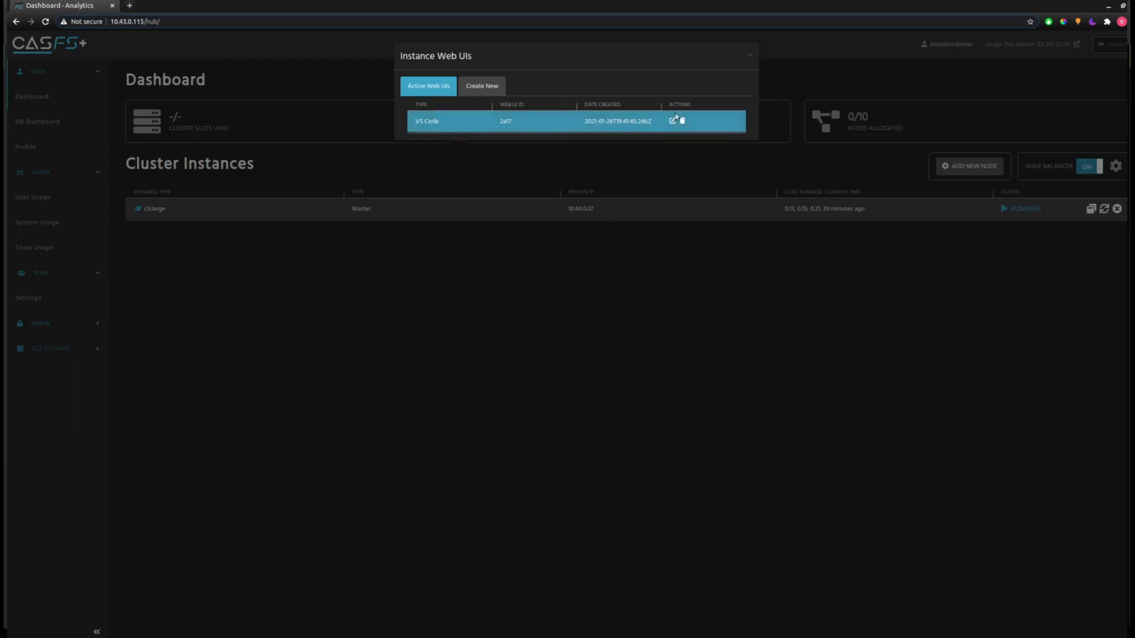
pyautogui.click(673, 121)
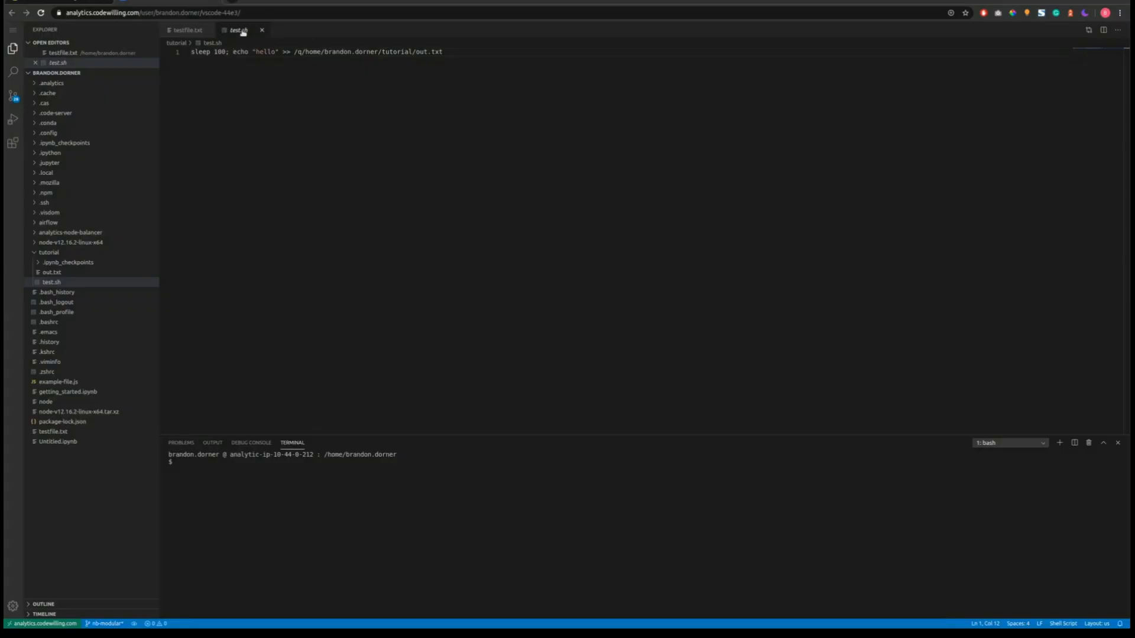
pyautogui.doubleClick(242, 31)
# Step: Change to the tutorial directory in the terminal and submit the script as a job with "qsub ./test.sh"
pyautogui.write('cd tut')
pyautogui.press('Tab')
pyautogui.press('Return')
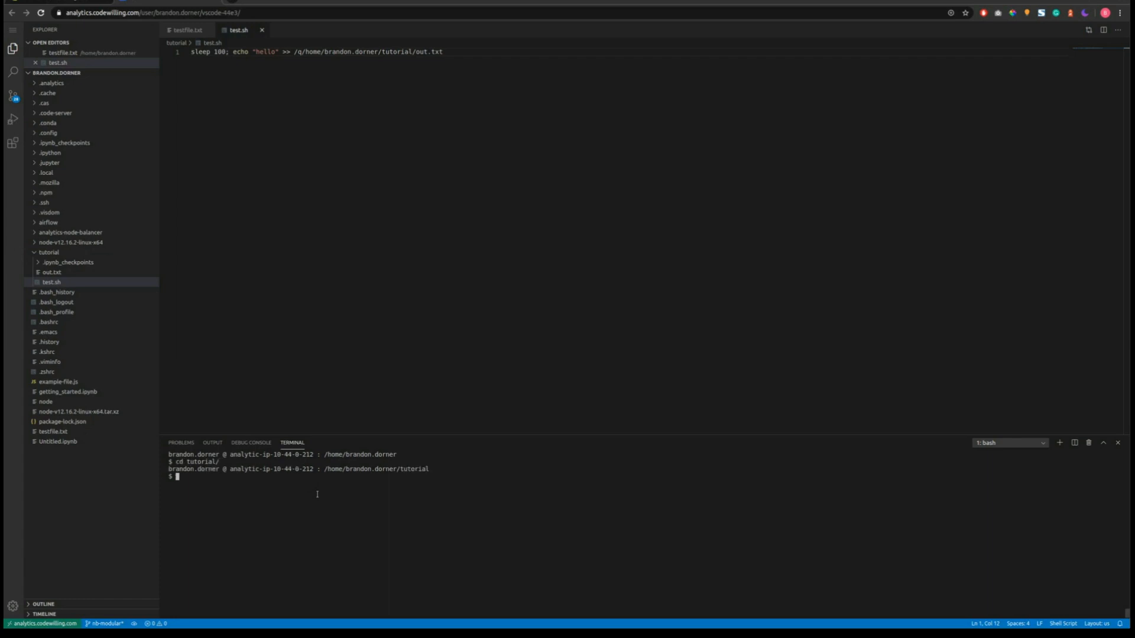
pyautogui.write('qsub ./test.sh')
pyautogui.press('Return')
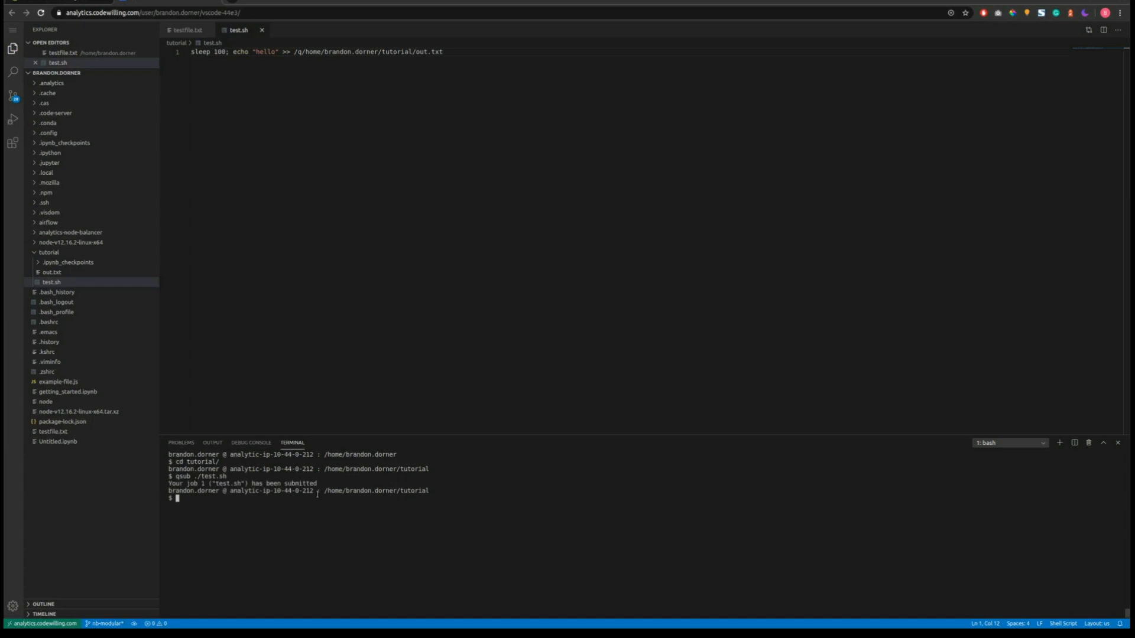
# Step: Check the job queue with qstat, and check it again in the VS Code terminal after viewing the cluster dashboard
pyautogui.write('qstat')
pyautogui.press('Return')
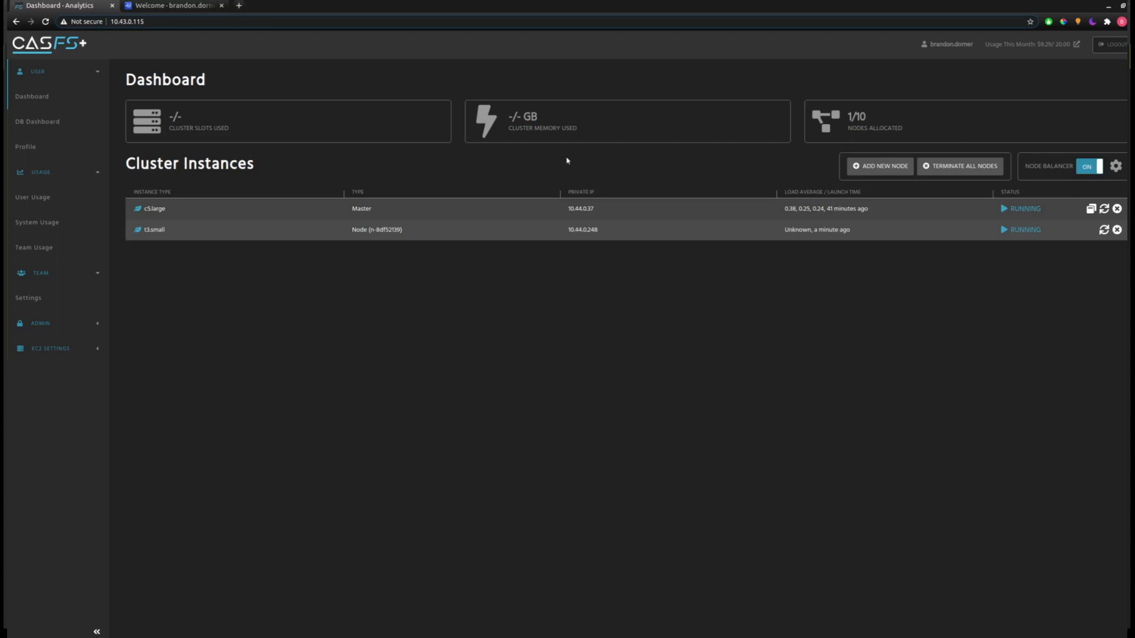
pyautogui.click(171, 6)
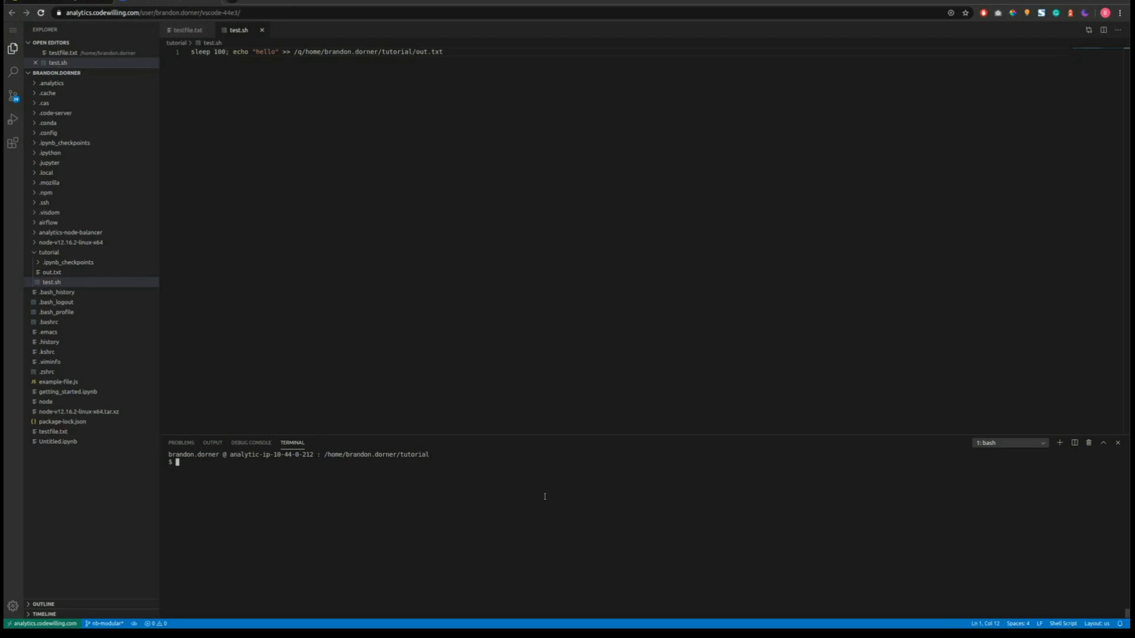
pyautogui.write('qstat')
pyautogui.press('Return')
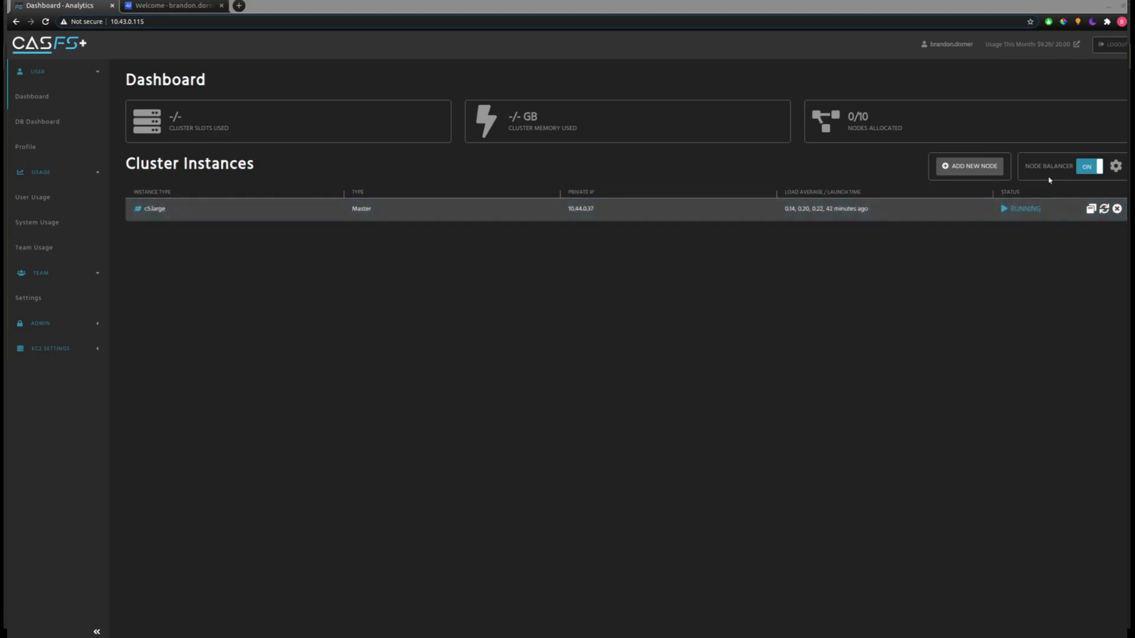
pyautogui.click(975, 166)
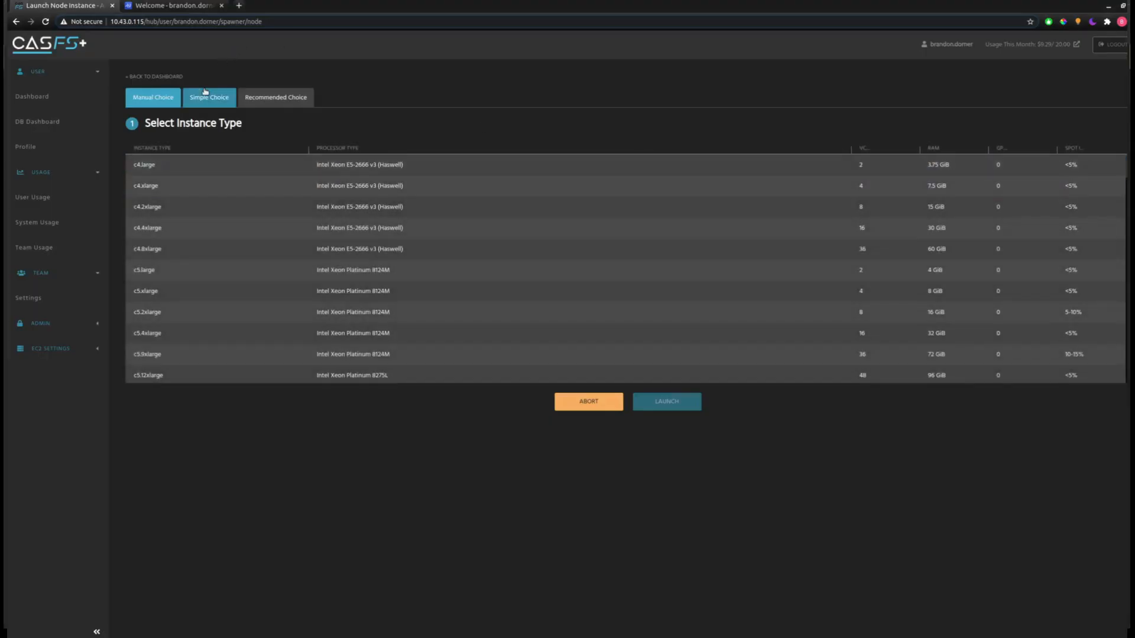
pyautogui.click(205, 94)
pyautogui.click(178, 164)
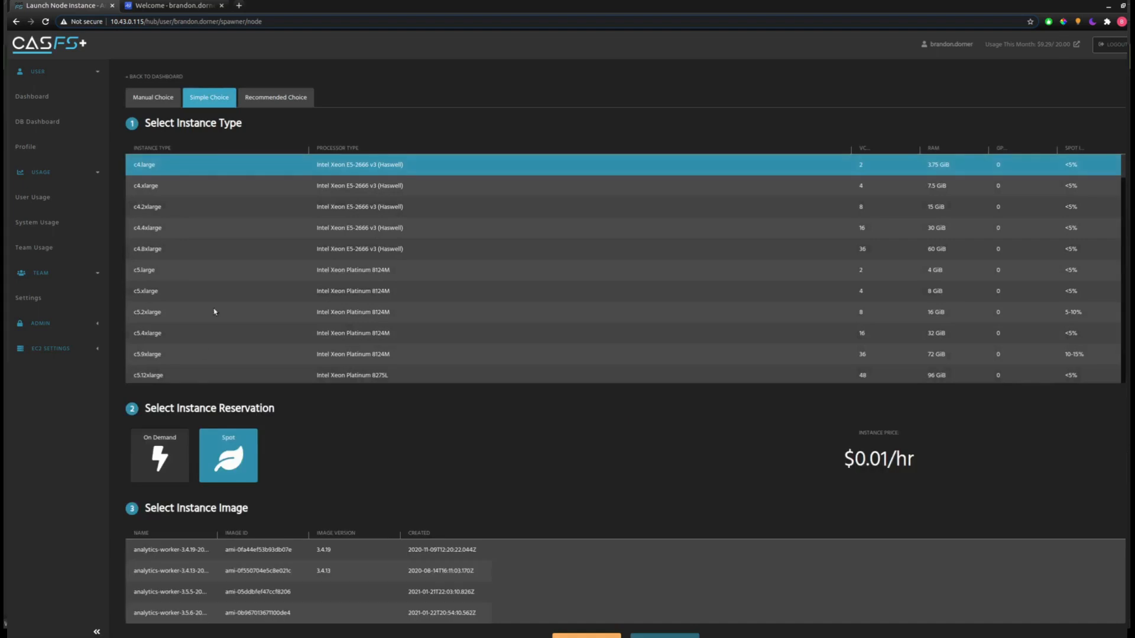
pyautogui.click(587, 613)
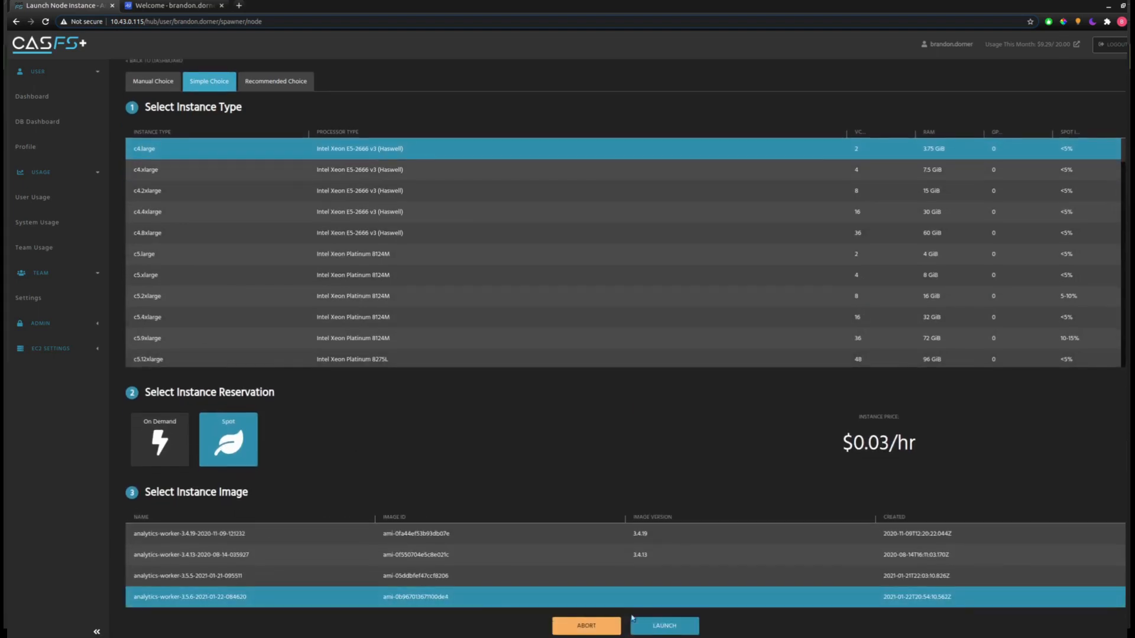
pyautogui.click(690, 625)
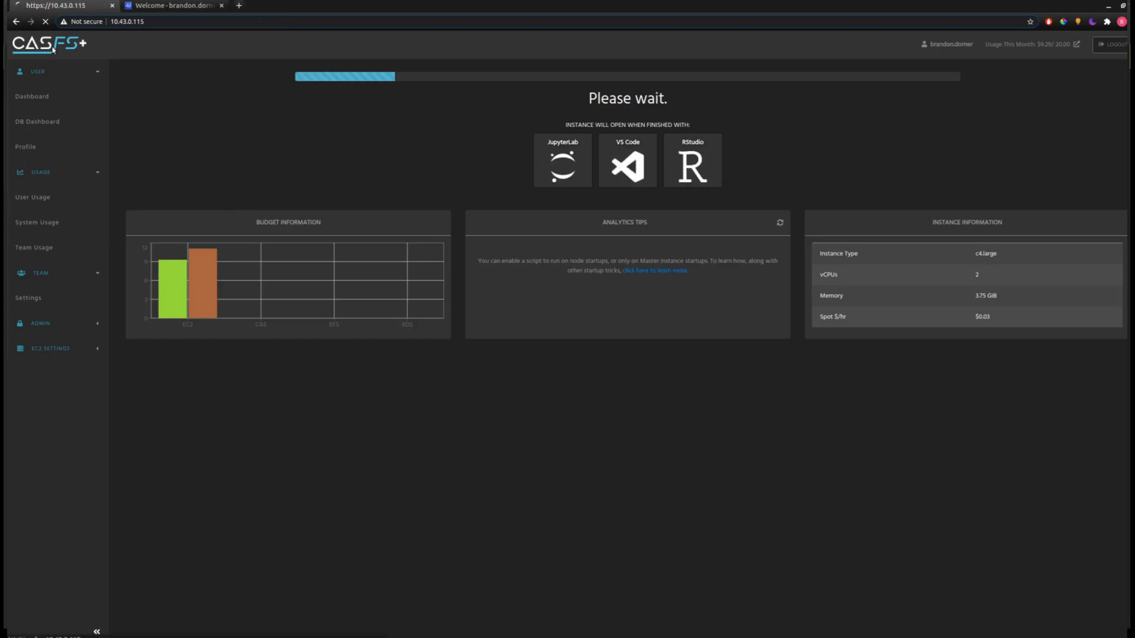
pyautogui.click(52, 49)
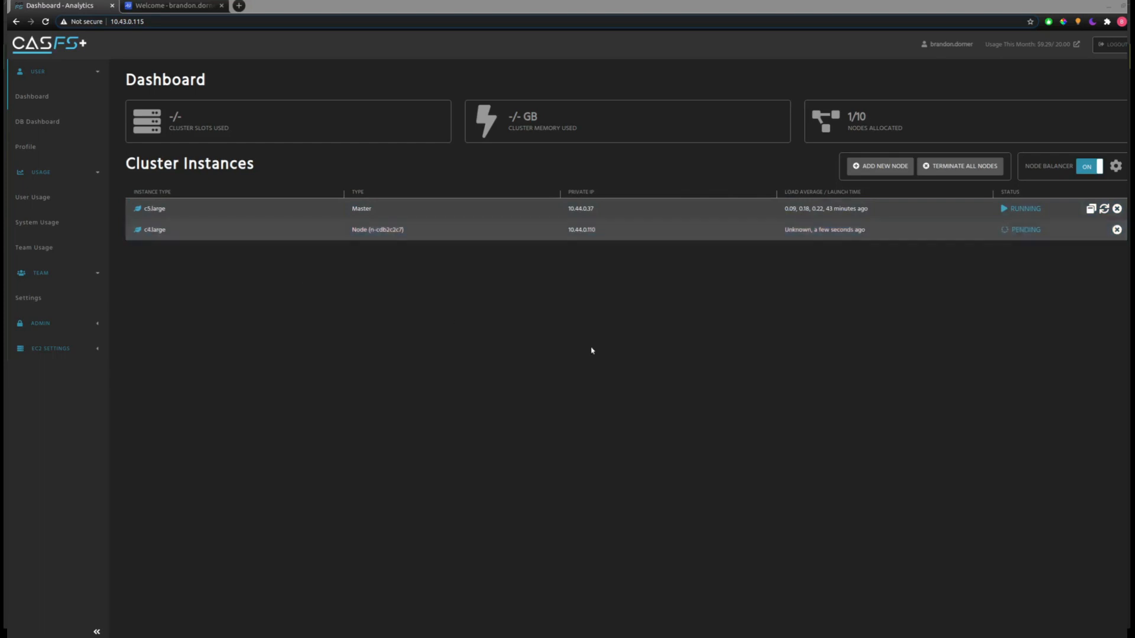
# Step: Edit the node balancer to use DEVELOPMENT_TESTING_04_SUBNET and apply the configuration
pyautogui.click(1115, 167)
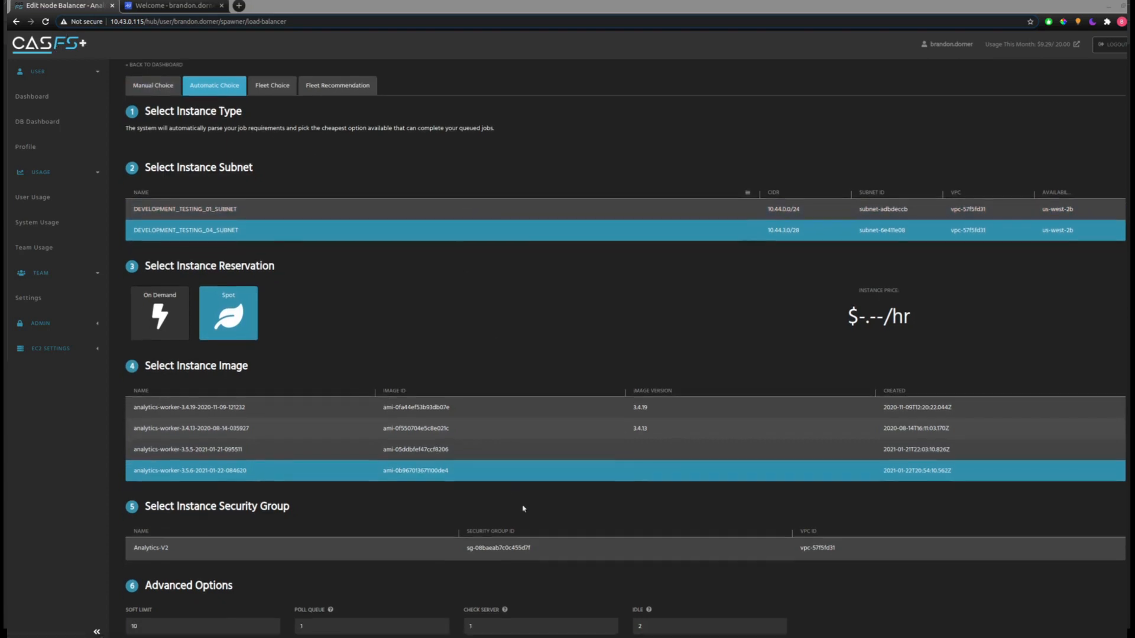
pyautogui.scroll(-2, 522, 506)
pyautogui.click(665, 625)
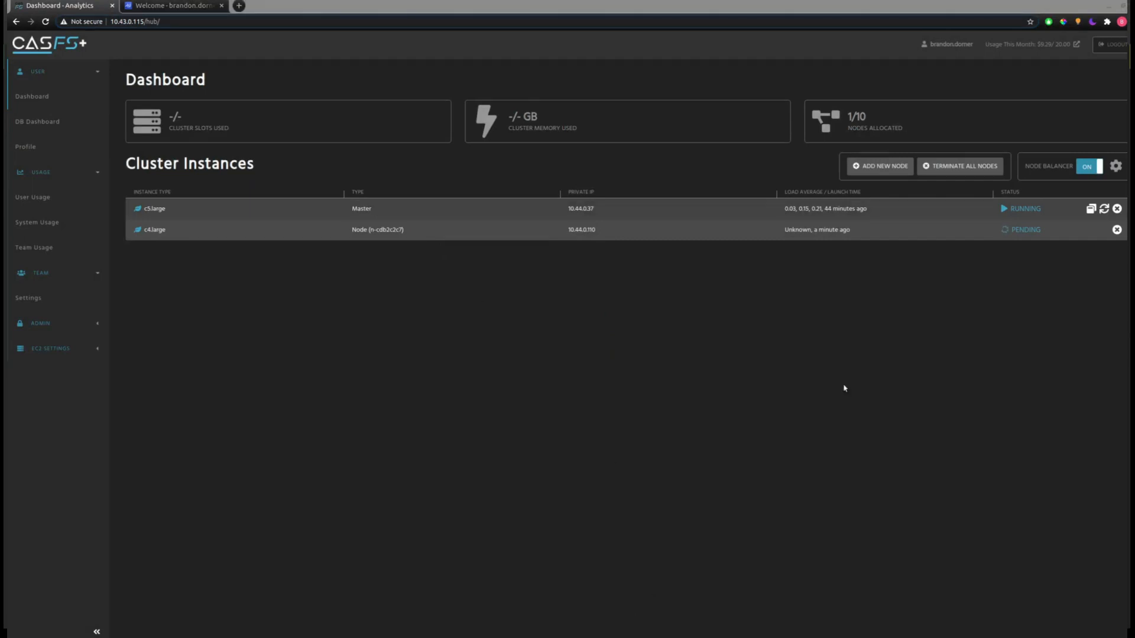
# Step: Disable the node balancer and accept the removal of its managed nodes
pyautogui.click(1090, 167)
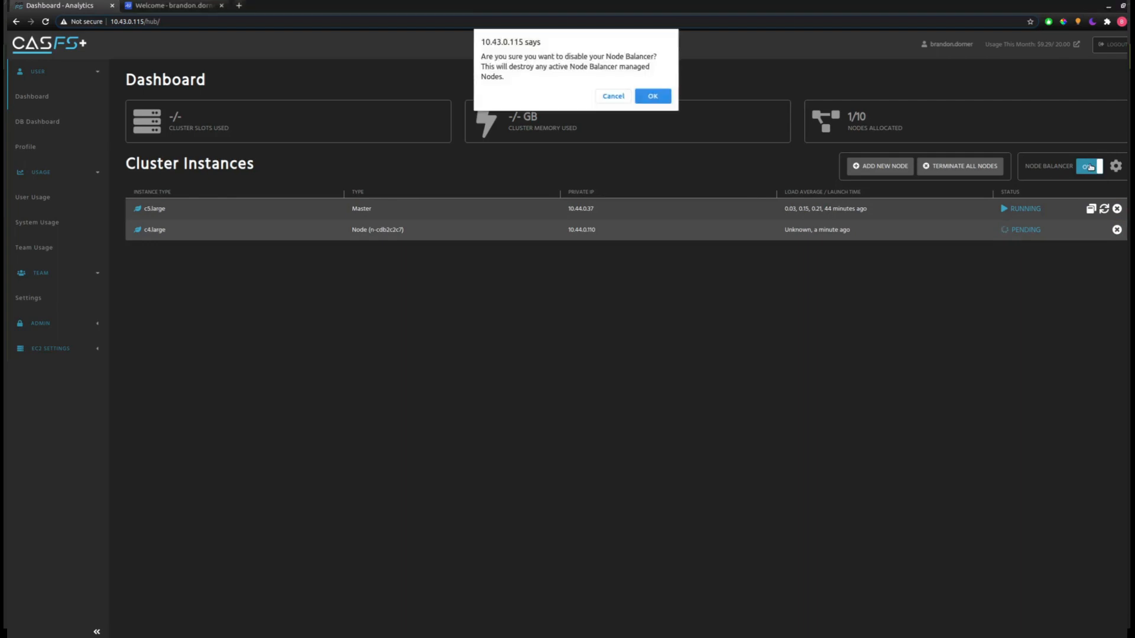
pyautogui.click(653, 100)
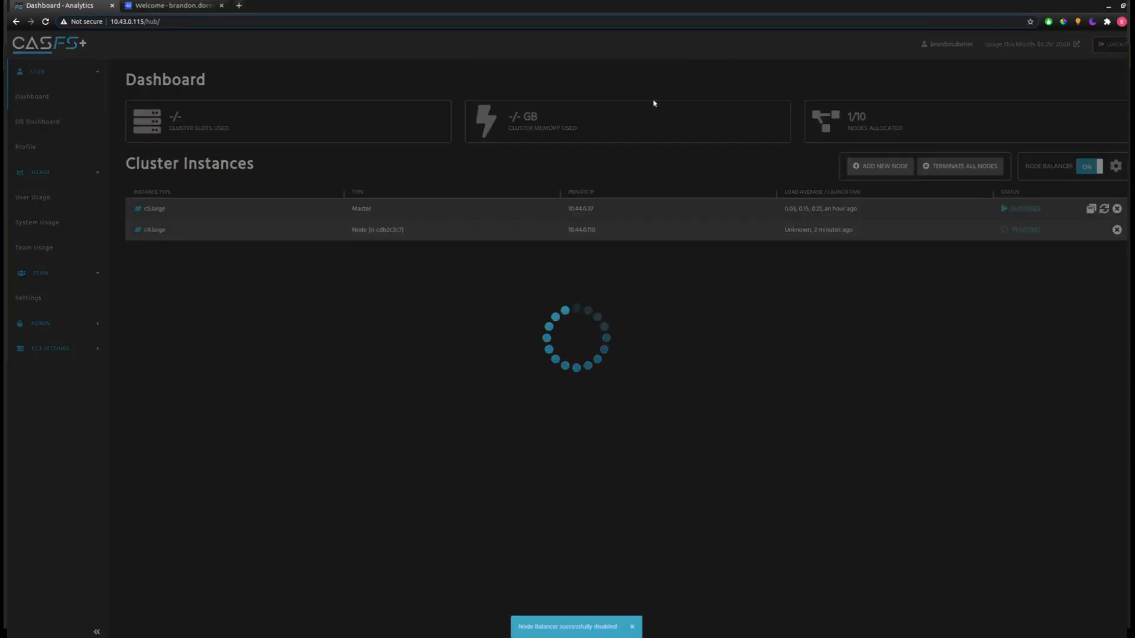